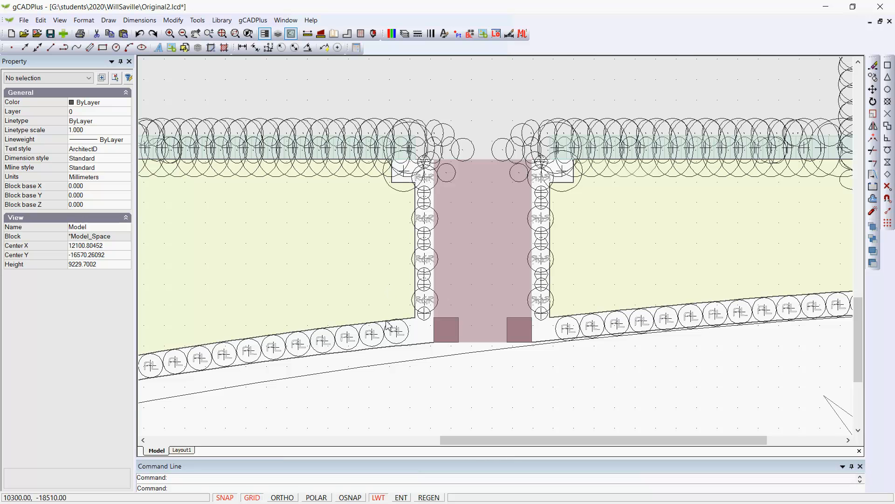
Turn on the L-PLNT-SYMBOL layer and turn off L-PLNT-CONSTRUCTION to view the coloured plant symbols
scroll(415, 337, "up", 3)
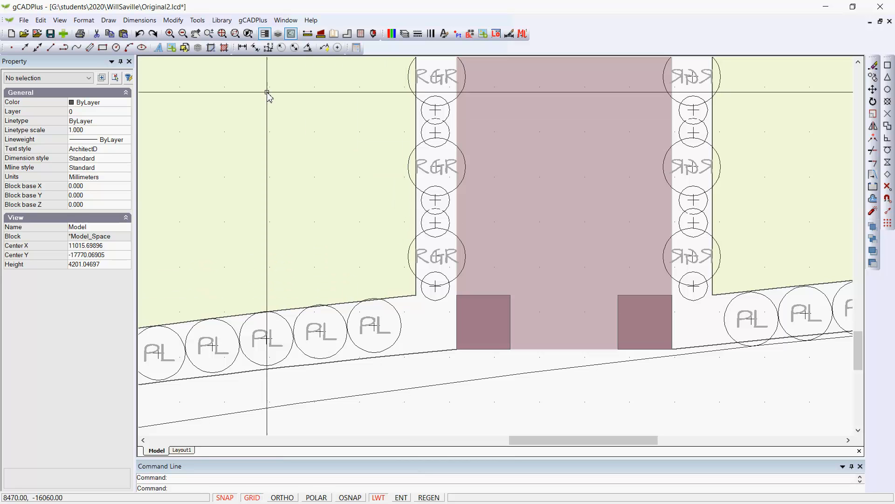
left_click(404, 34)
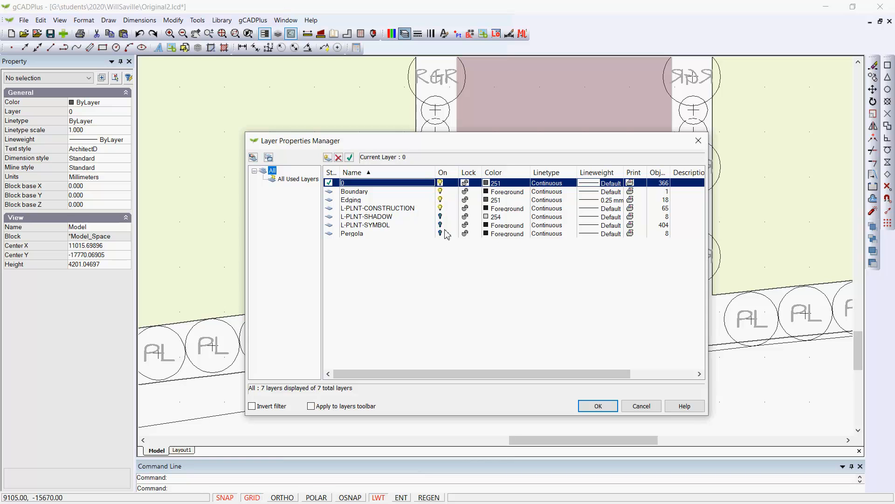
left_click(441, 226)
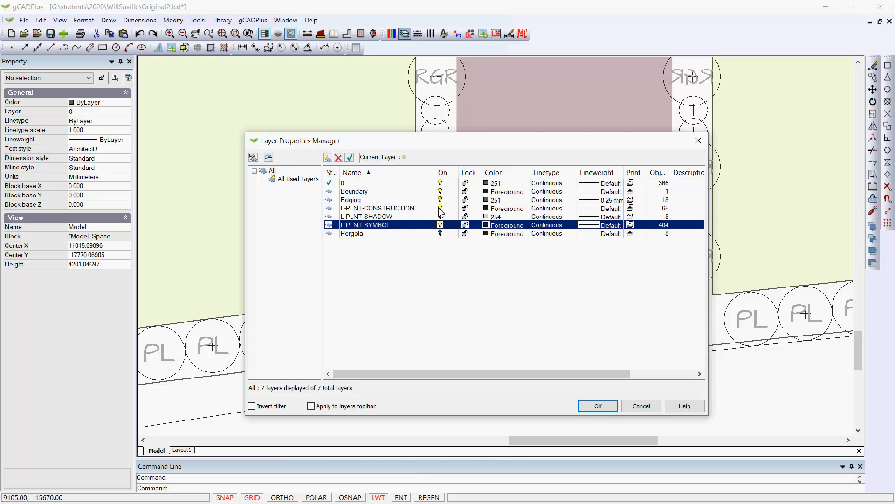
left_click(440, 209)
left_click(598, 406)
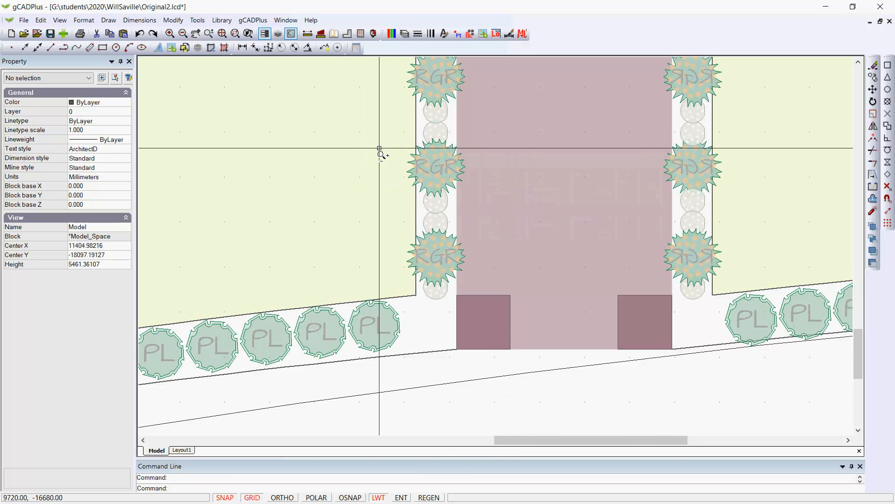
middle_click_drag(394, 145, 382, 300)
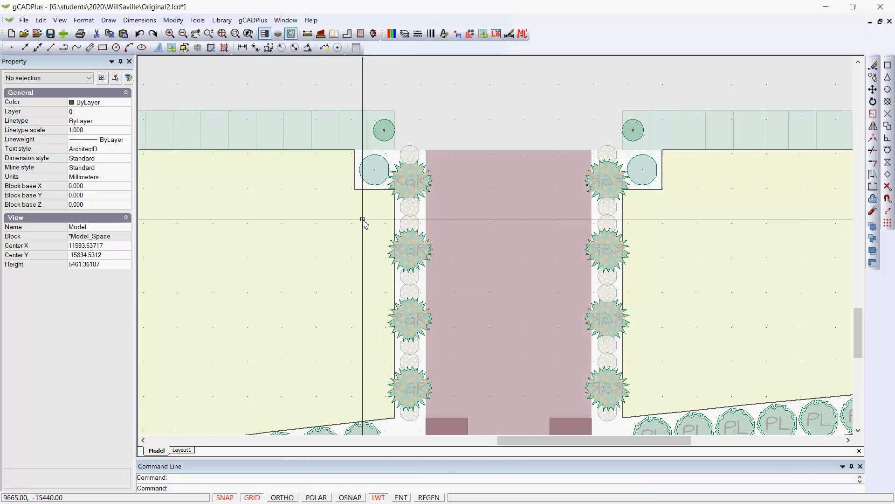
Turn the L-PLNT-CONSTRUCTION layer back on and turn L-PLNT-SYMBOL off
left_click(405, 35)
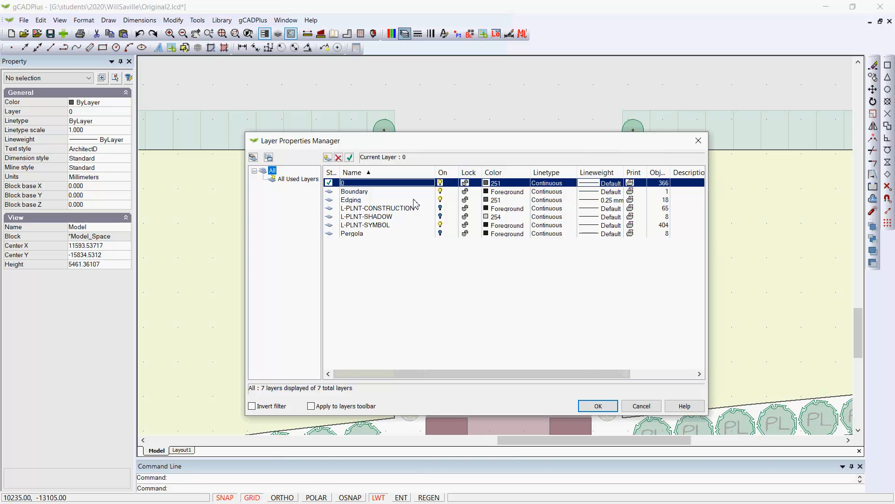
left_click(441, 209)
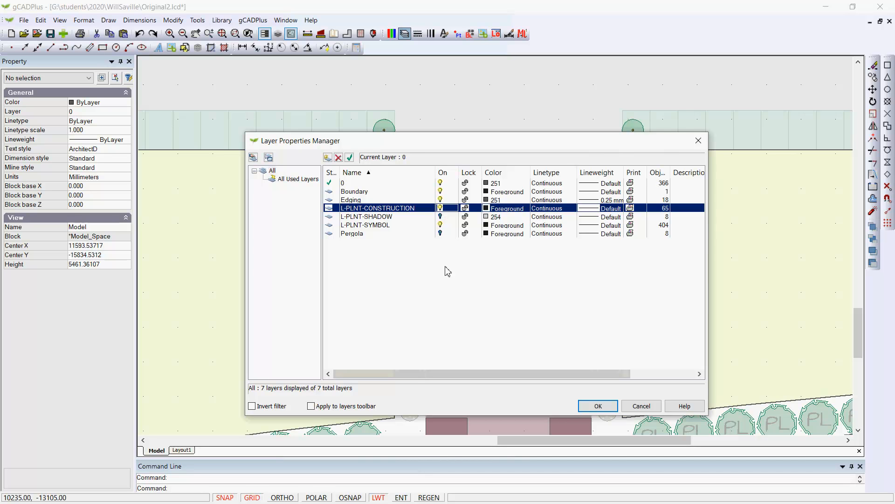
left_click(440, 225)
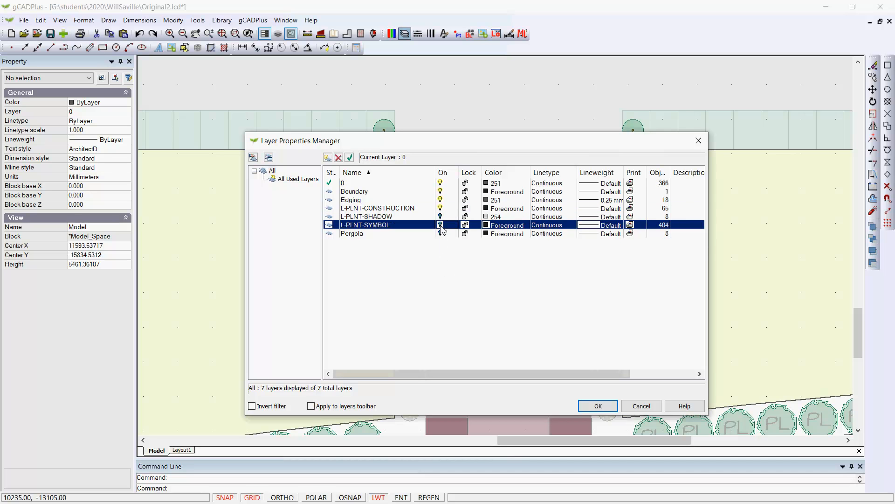
left_click(604, 409)
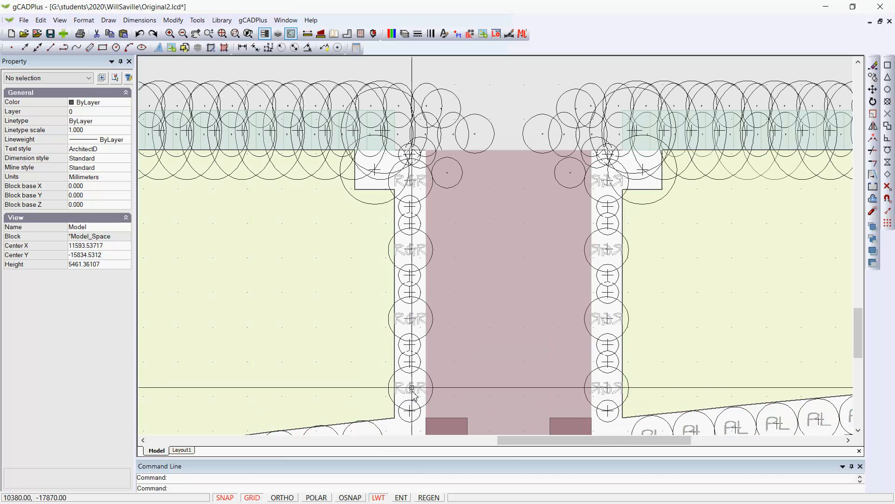
Inspect the properties of a small plain plant block and an RGR rose block in the border left of the path
scroll(411, 388, "up", 3)
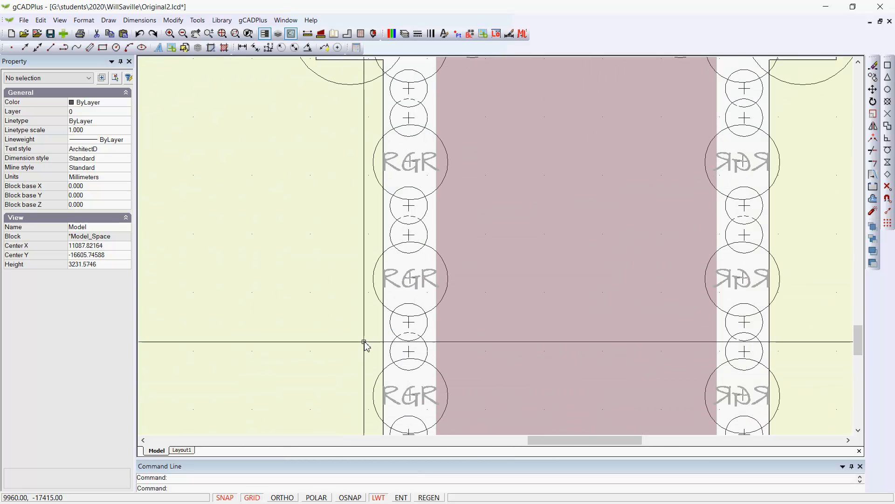
left_click(424, 332)
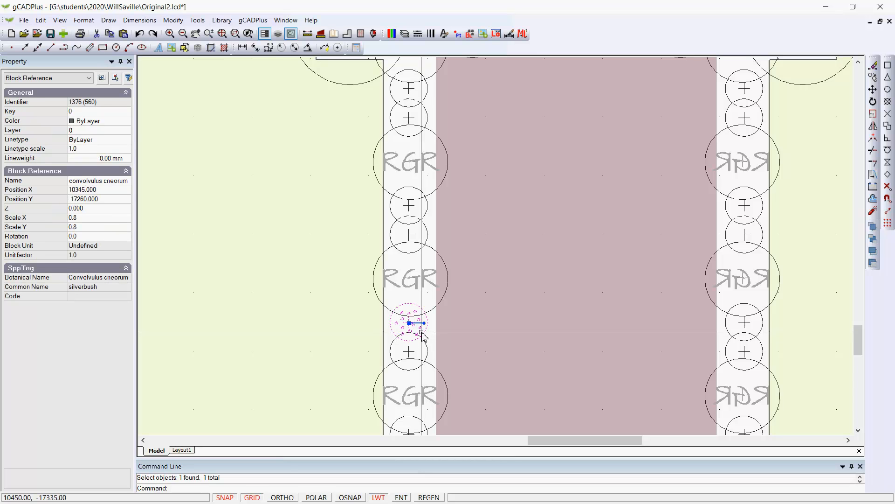
key("Escape")
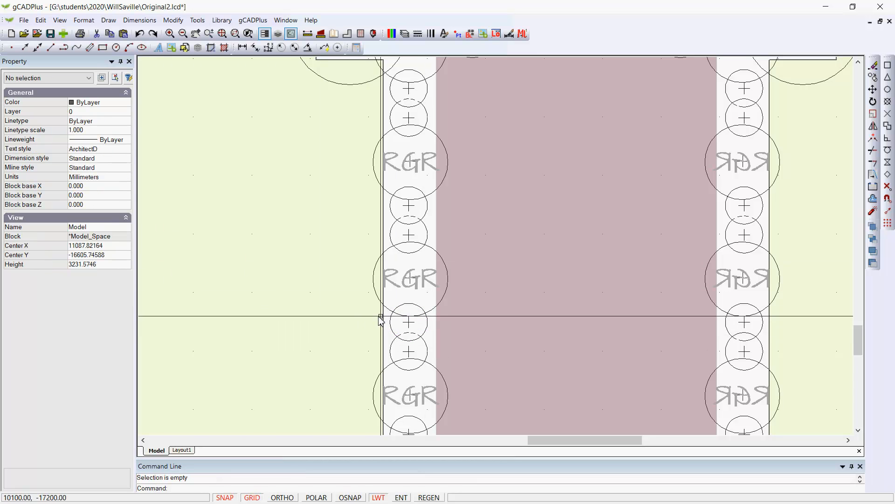
left_click(434, 308)
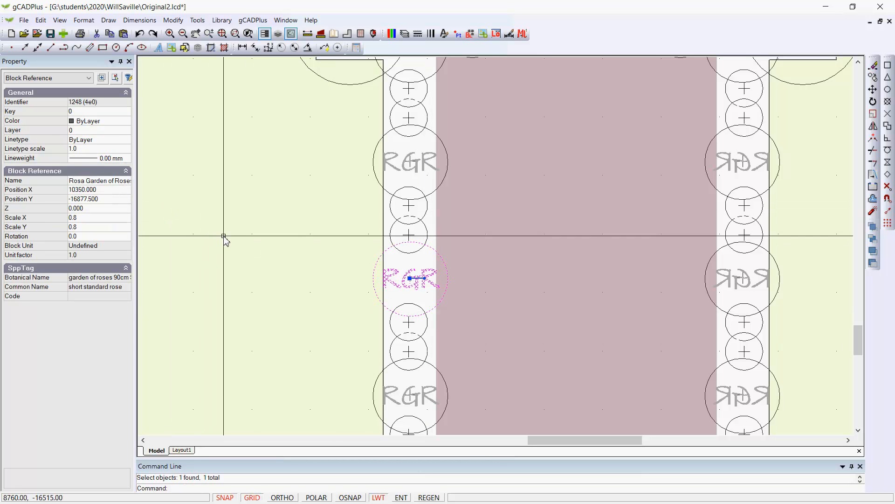
key("Escape")
Open the Buxus sempervirens hedge block left of the path for block editing
scroll(346, 257, "down", 2)
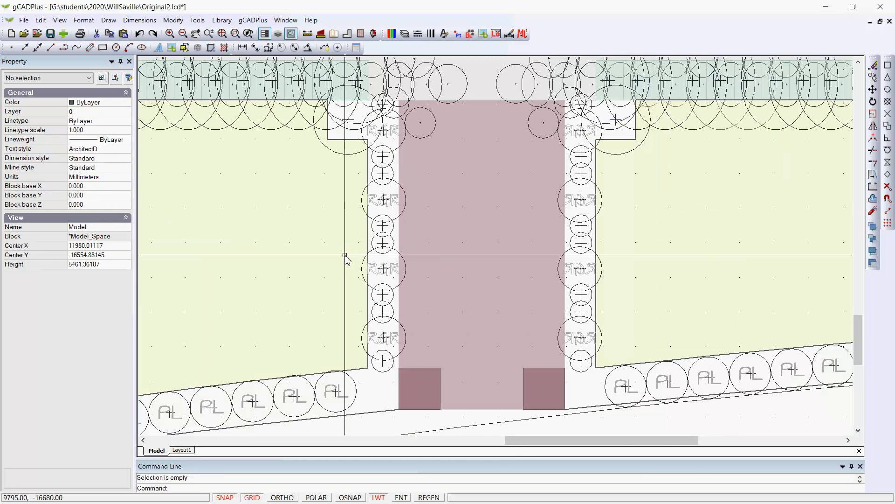
scroll(359, 261, "down", 2)
scroll(349, 240, "up", 2)
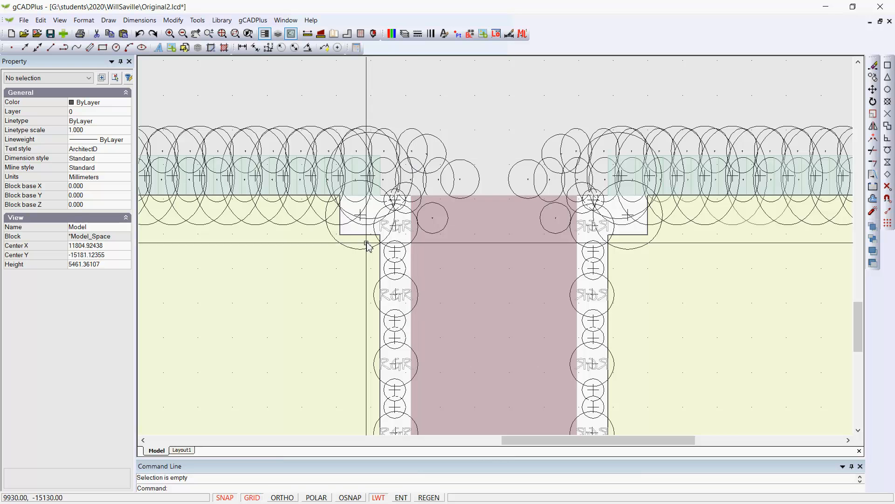
left_click(307, 211)
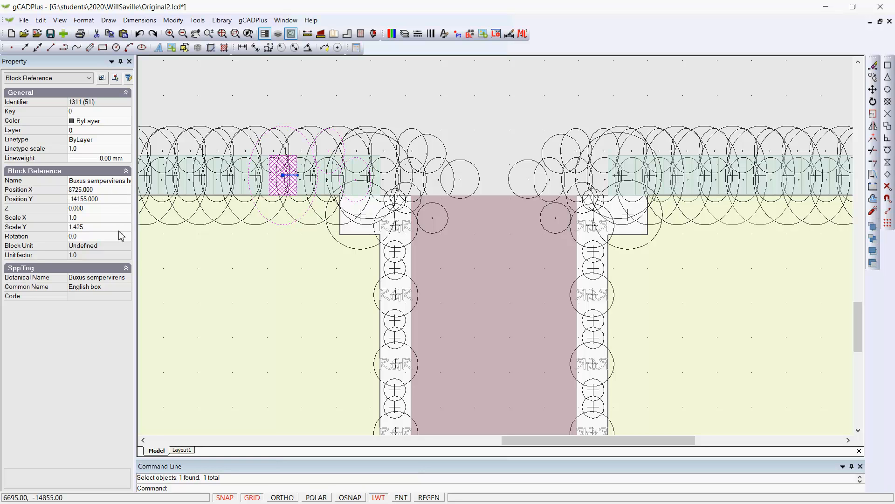
right_click(280, 196)
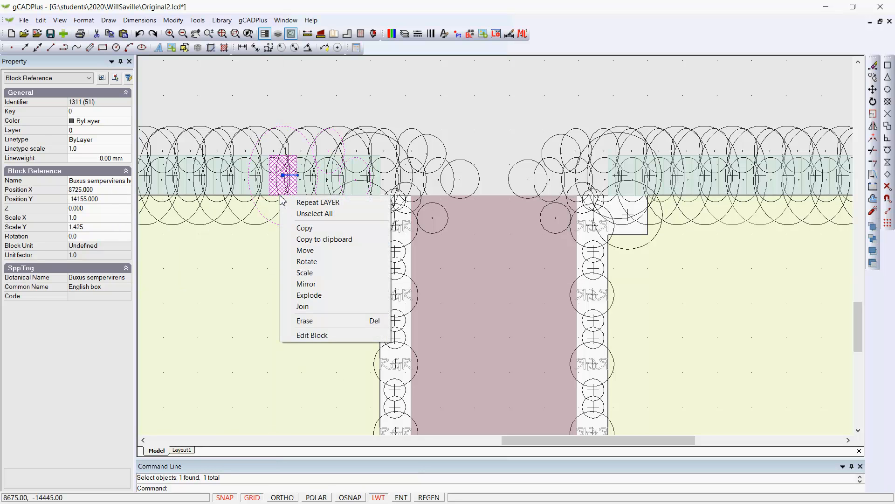
left_click(311, 335)
scroll(310, 319, "down", 2)
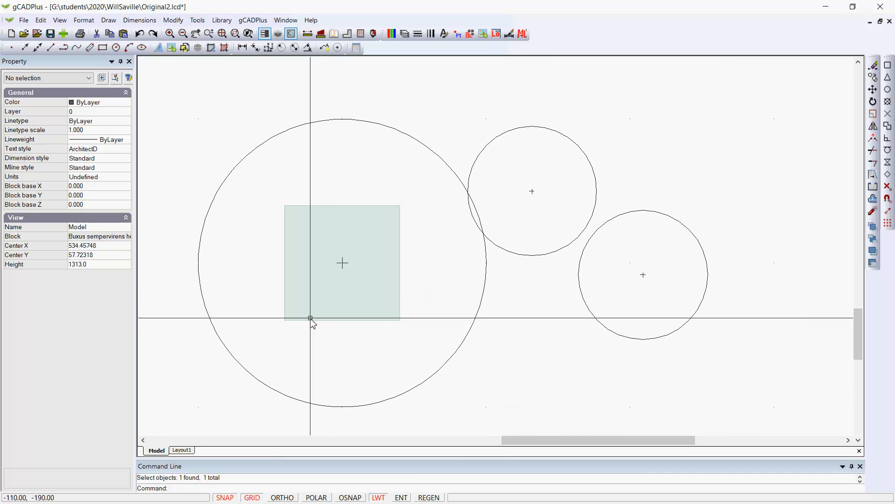
scroll(322, 369, "up", 1)
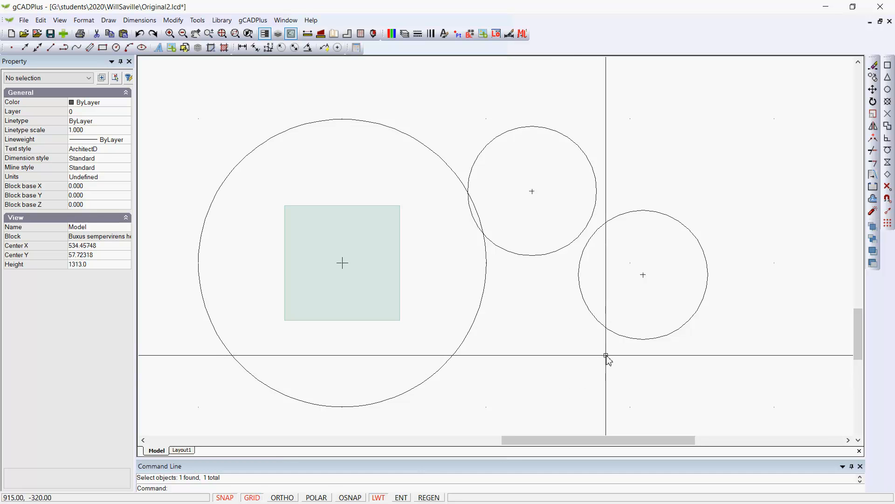
Delete the two stray small circles and their centre marks from the hedge block
left_click(682, 327)
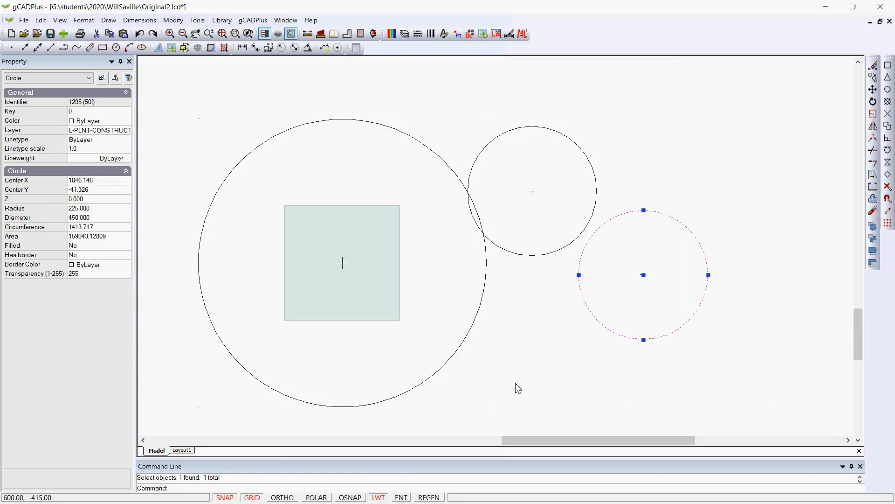
key("Escape")
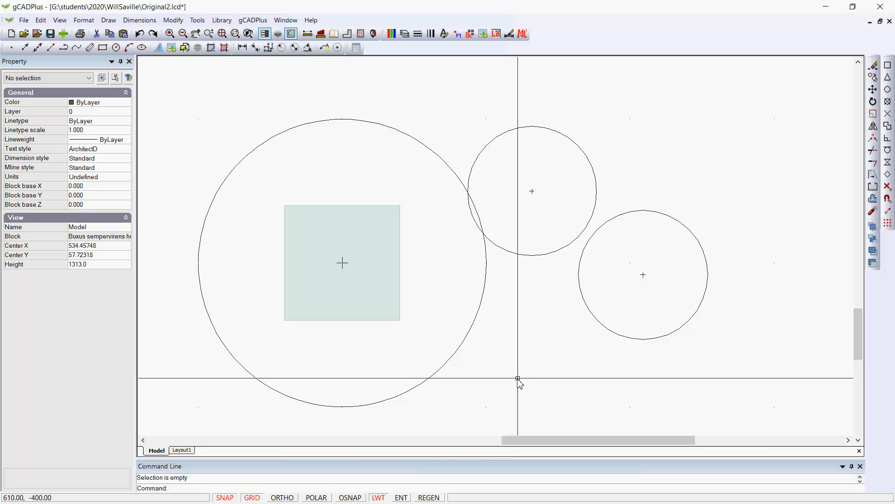
key("Return")
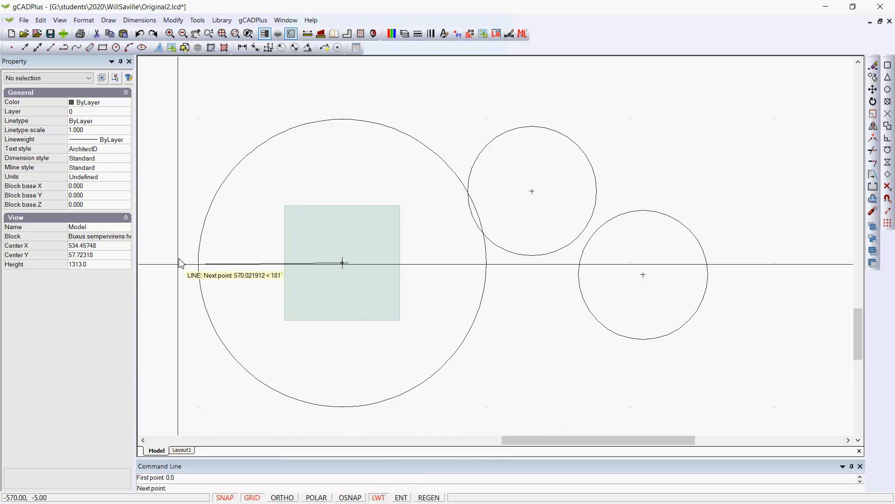
key("Escape")
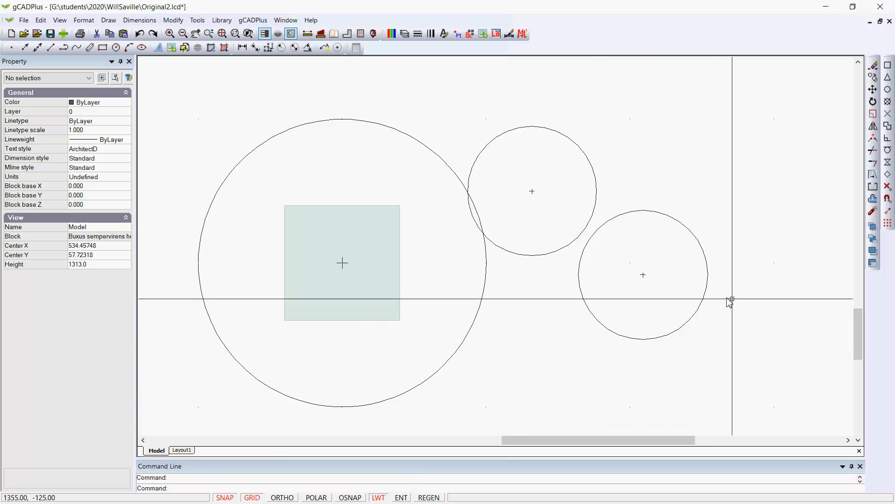
left_click_drag(733, 299, 525, 120)
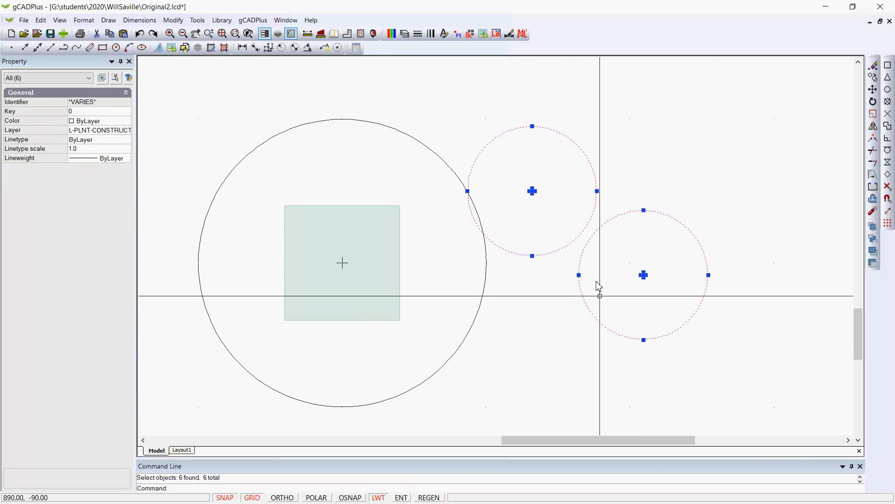
key("Delete")
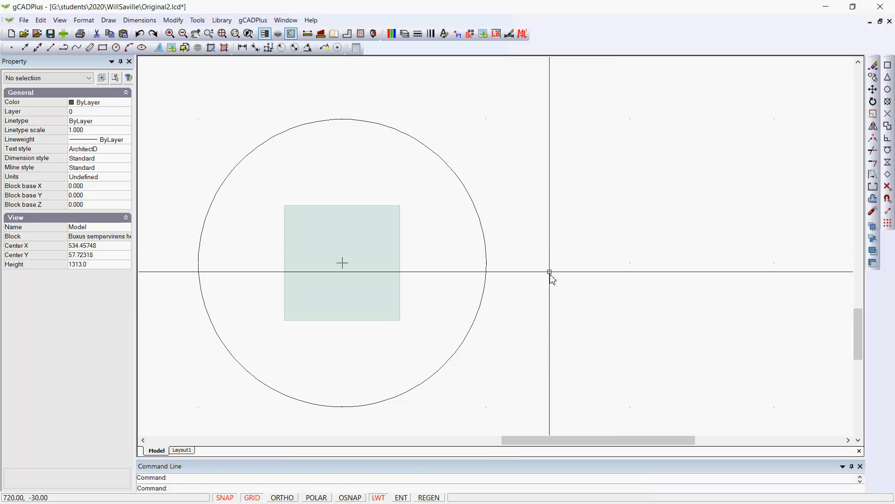
Examine the properties of the hedge block's large circle, centre point and filled green square
left_click(463, 183)
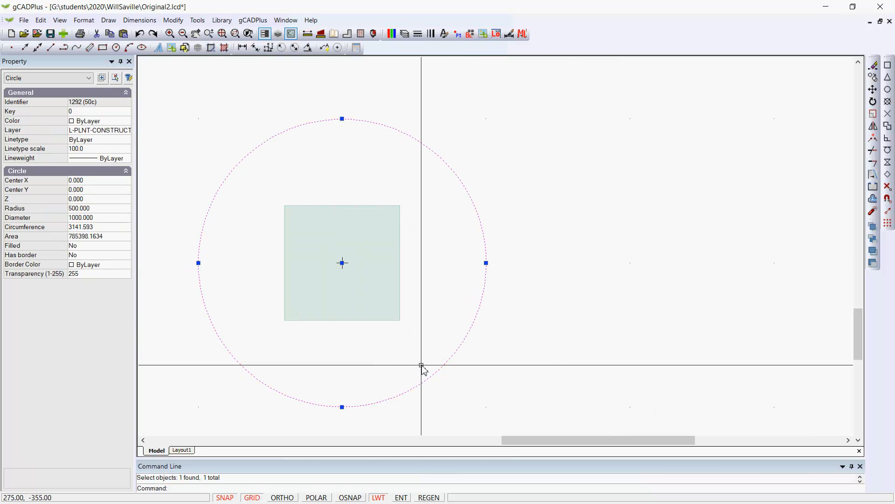
key("Escape")
left_click_drag(315, 196, 362, 287)
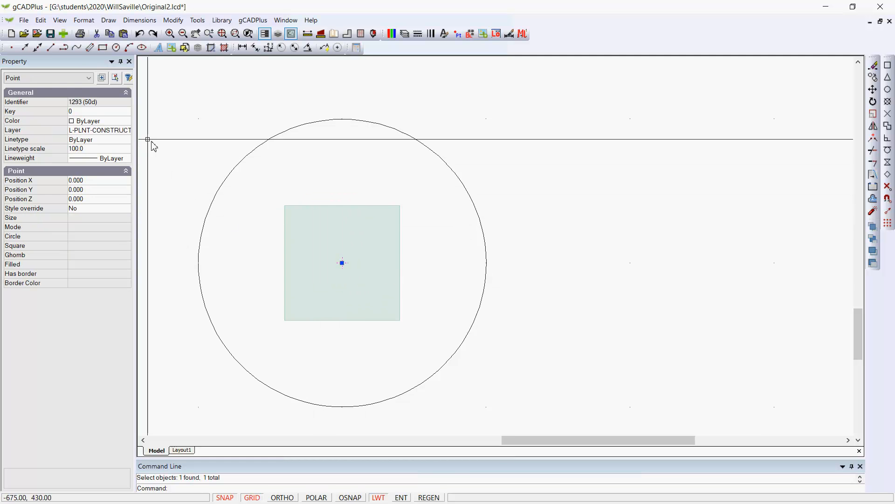
key("Escape")
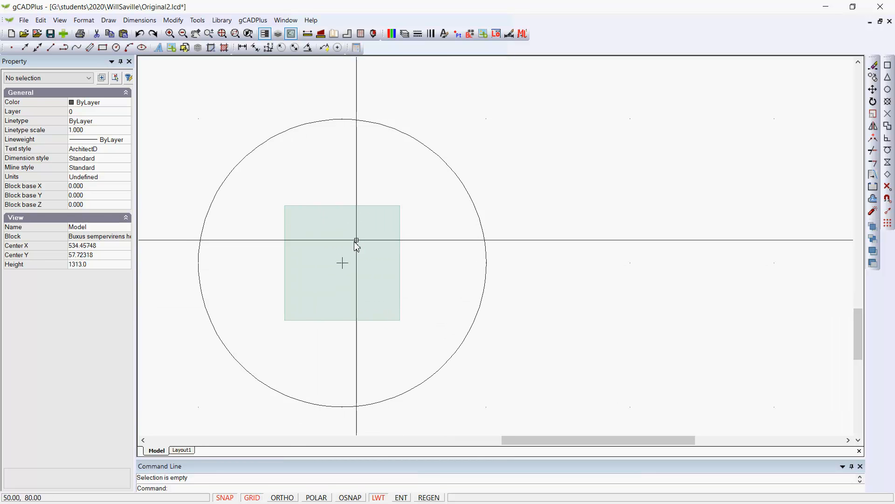
left_click(370, 238)
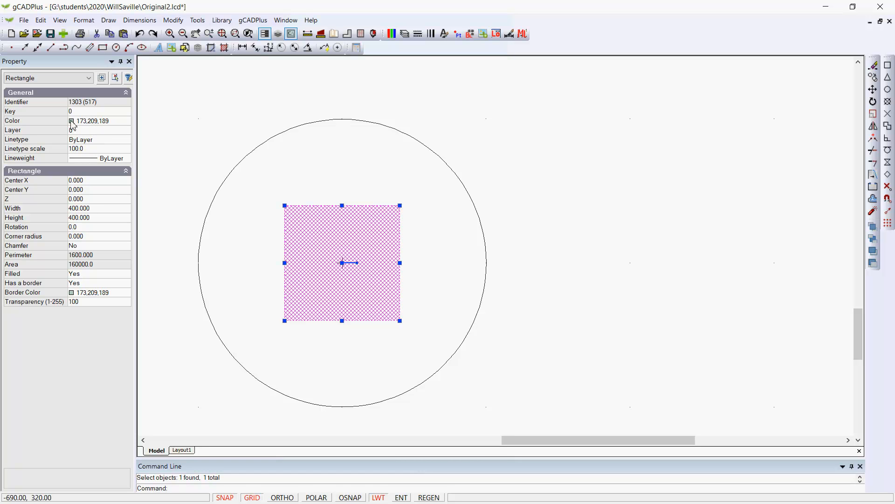
key("Escape")
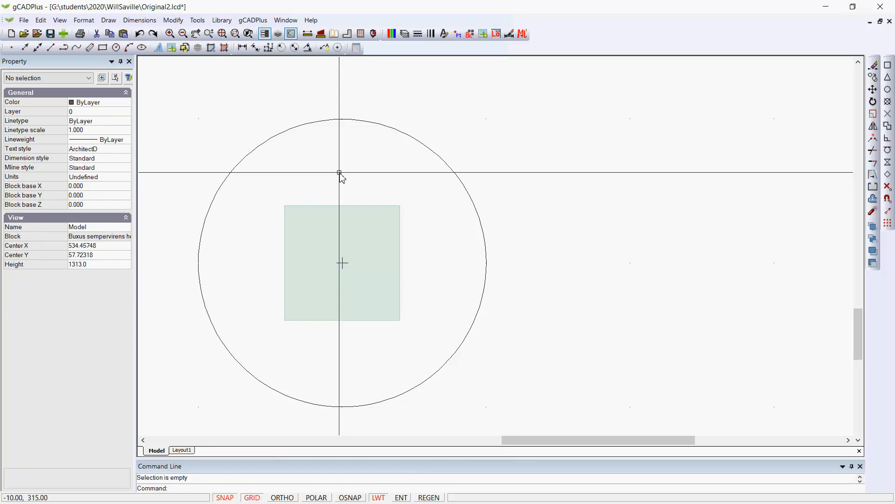
Close the hedge block's editor and open the standard English box block at the left hedge's inner end for editing
right_click(364, 161)
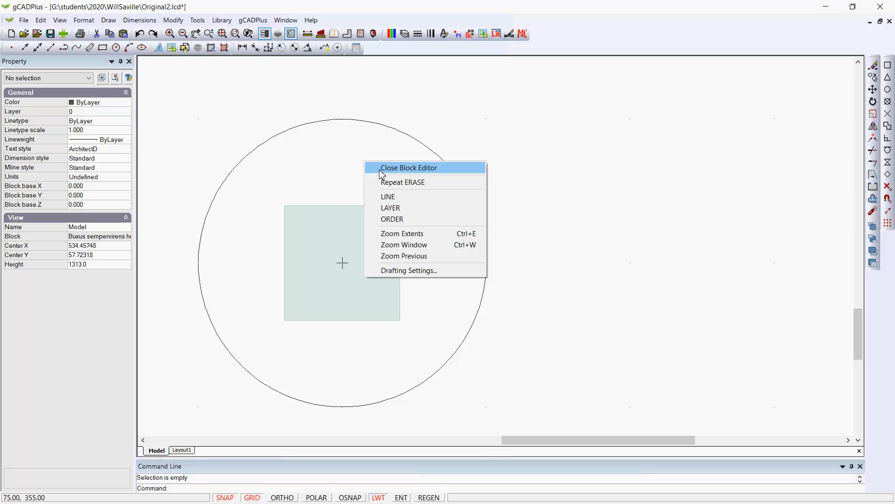
left_click(404, 168)
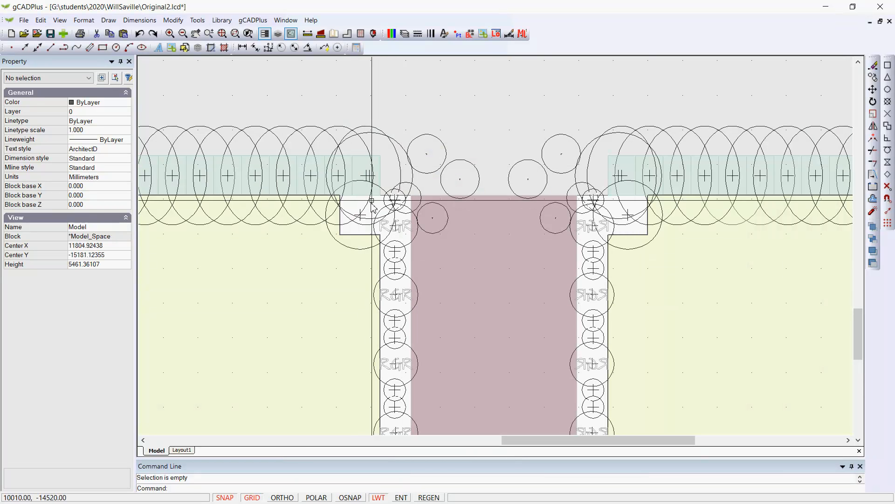
left_click(393, 138)
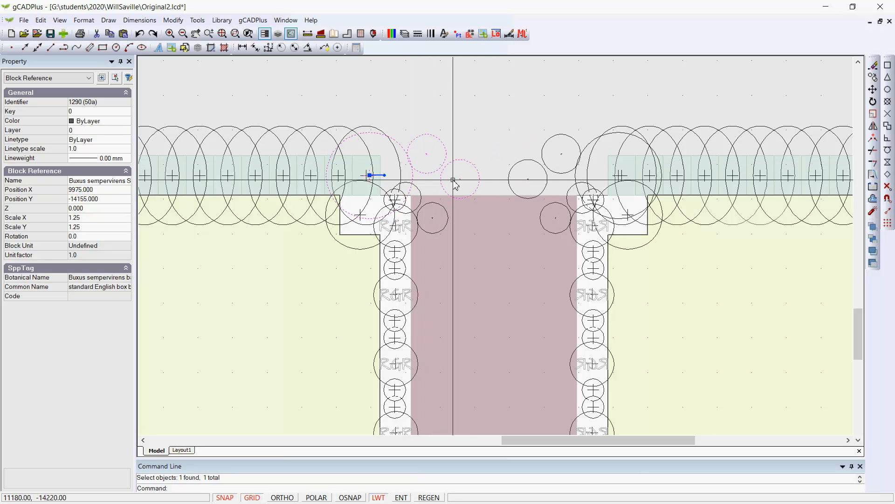
right_click(438, 174)
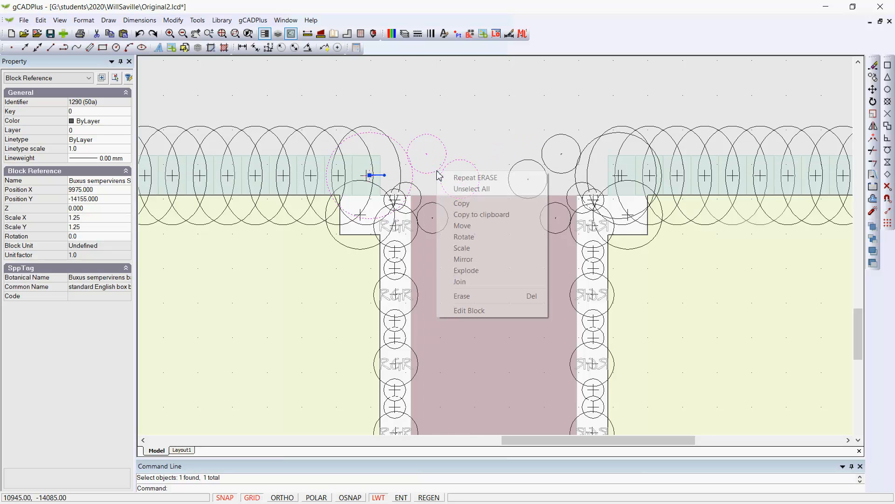
left_click(466, 310)
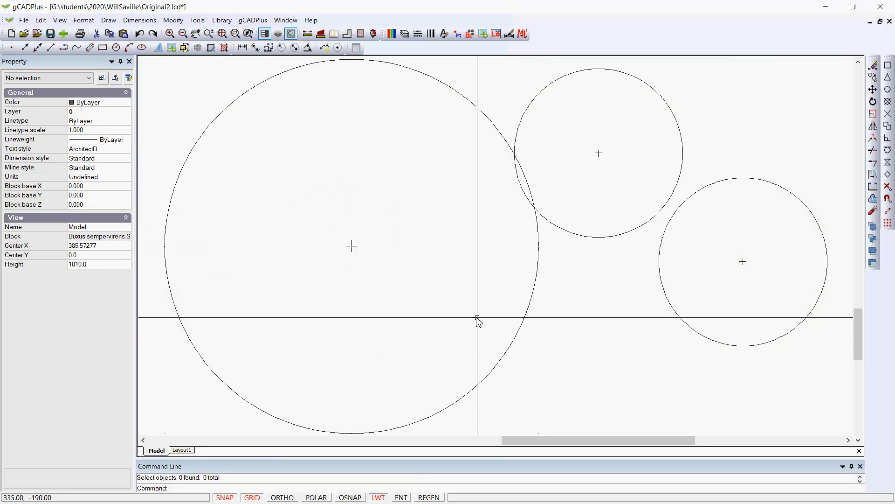
Delete the two small circles and their centre marks from the English box block, and close the block editor
key("Return")
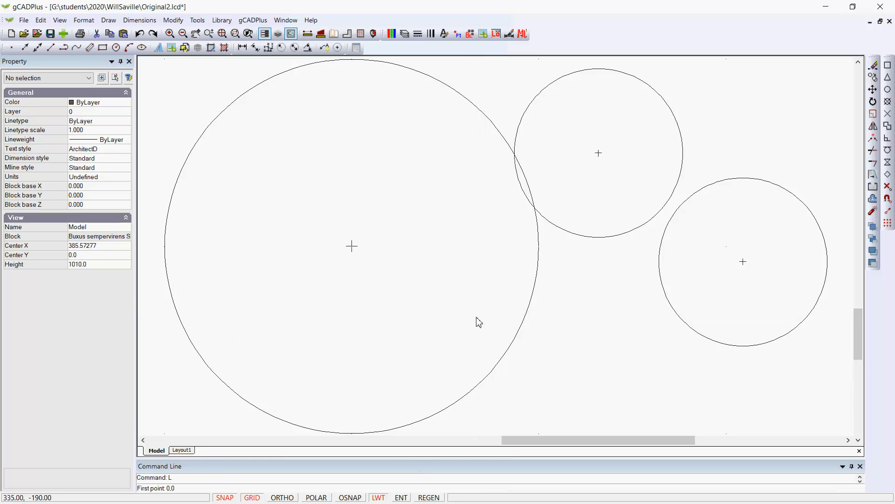
key("Escape")
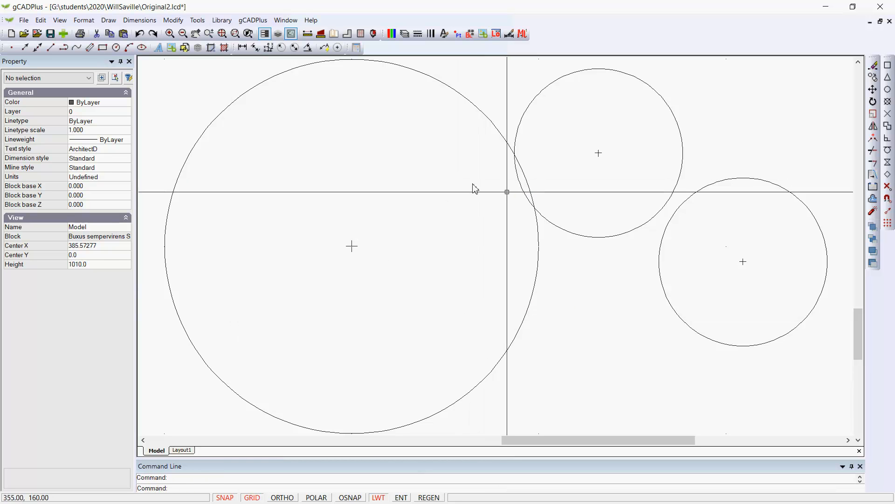
left_click(779, 370)
left_click(597, 109)
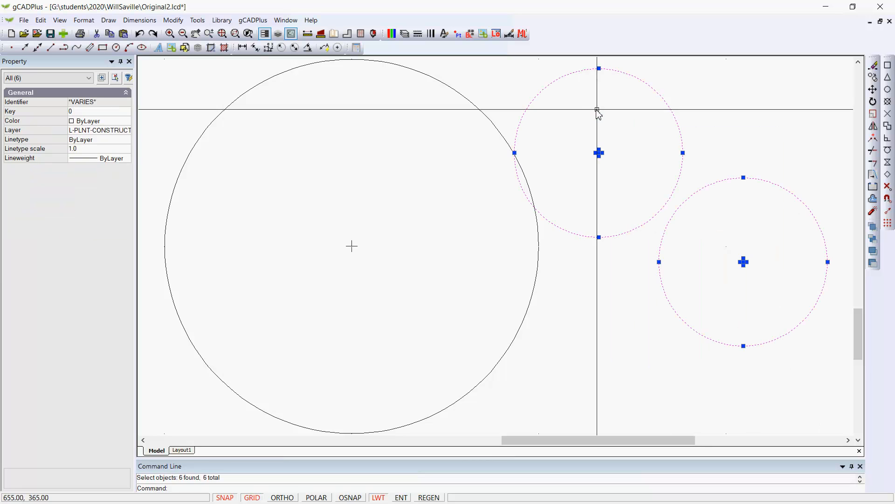
key("Delete")
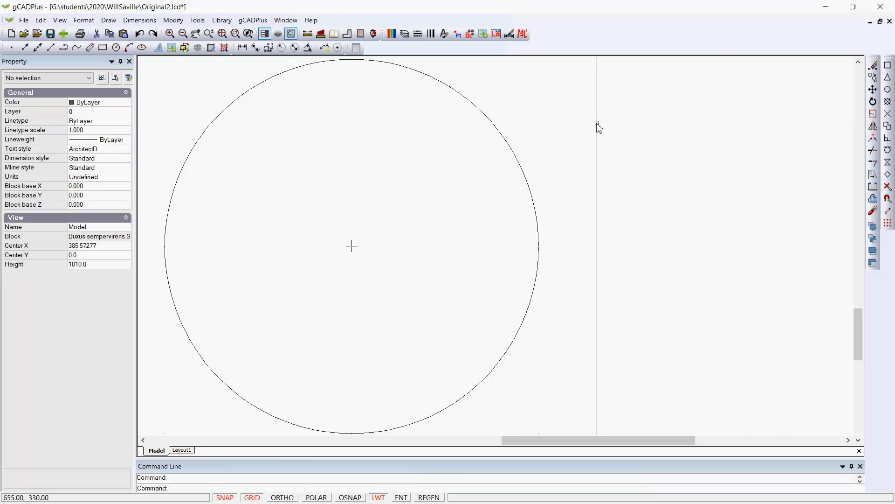
right_click(597, 123)
left_click(624, 130)
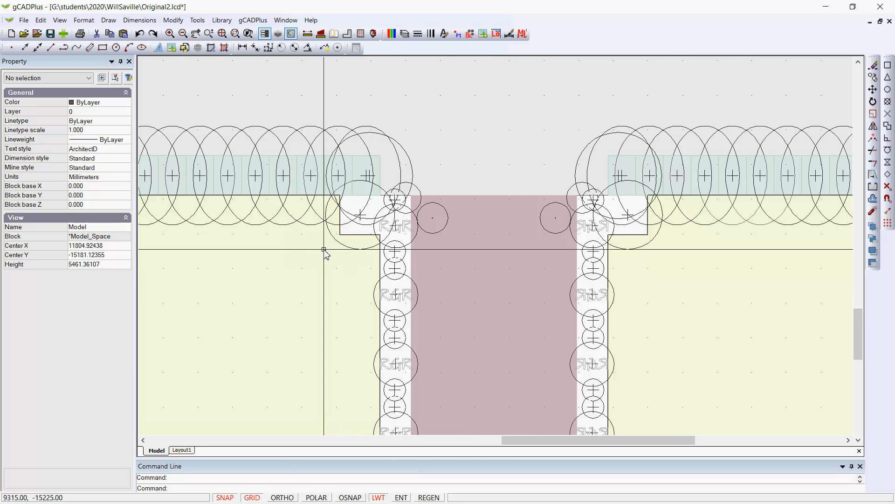
Open a Buxus sempervirens hedge block midway along the left hedge for block editing
scroll(430, 171, "up", 1)
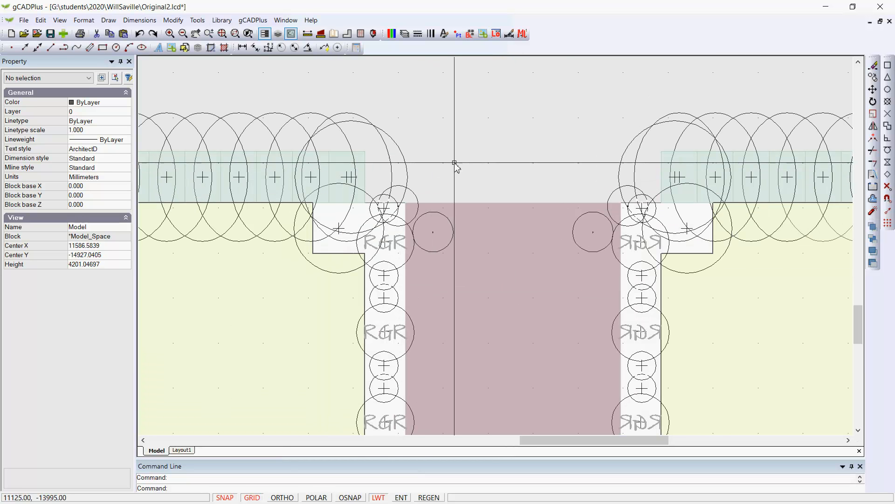
scroll(471, 162, "down", 1)
scroll(474, 163, "down", 1)
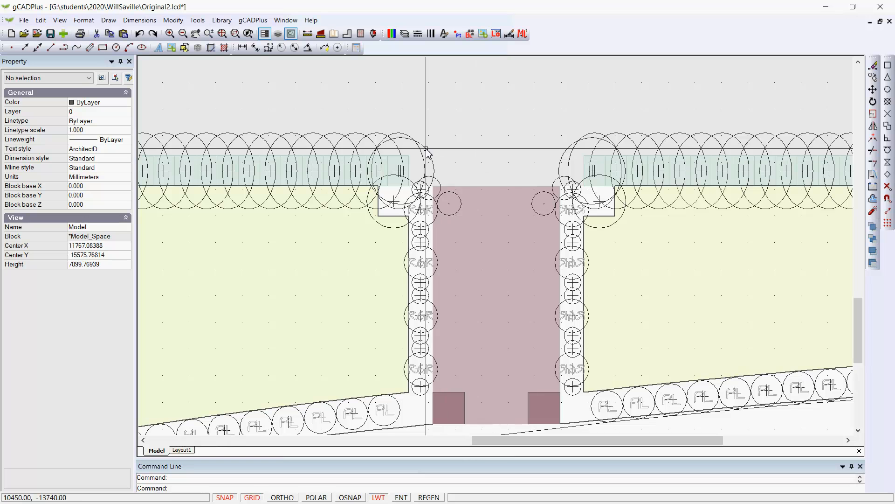
scroll(427, 241, "down", 2)
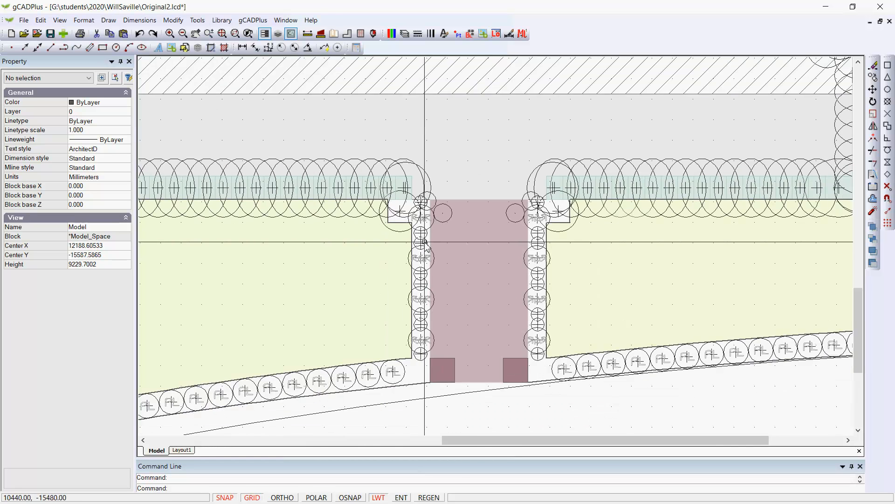
middle_click_drag(295, 245, 420, 225)
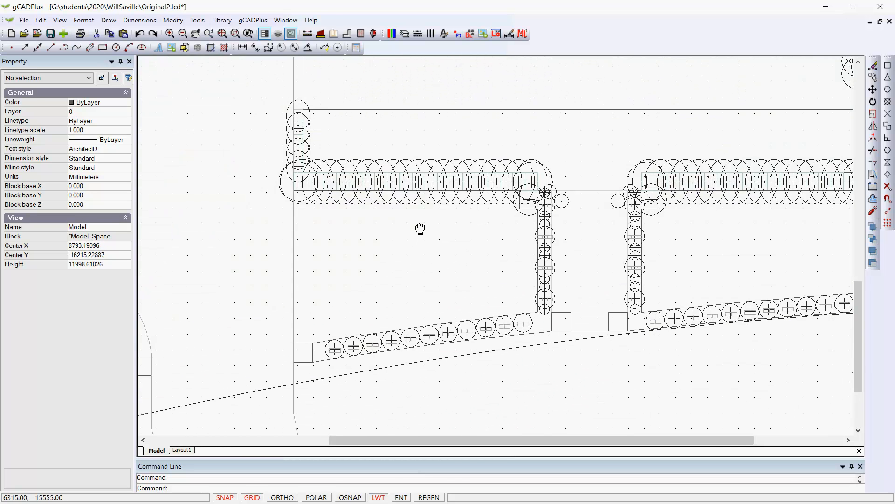
scroll(379, 166, "up", 3)
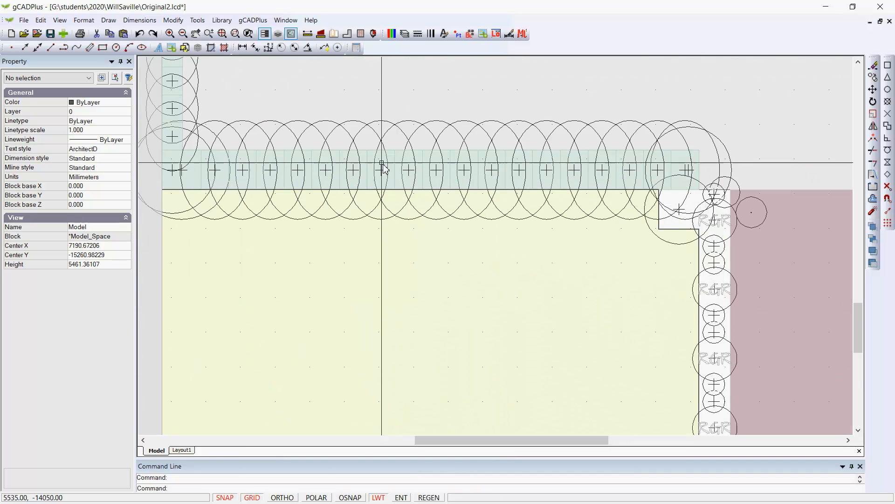
left_click(363, 124)
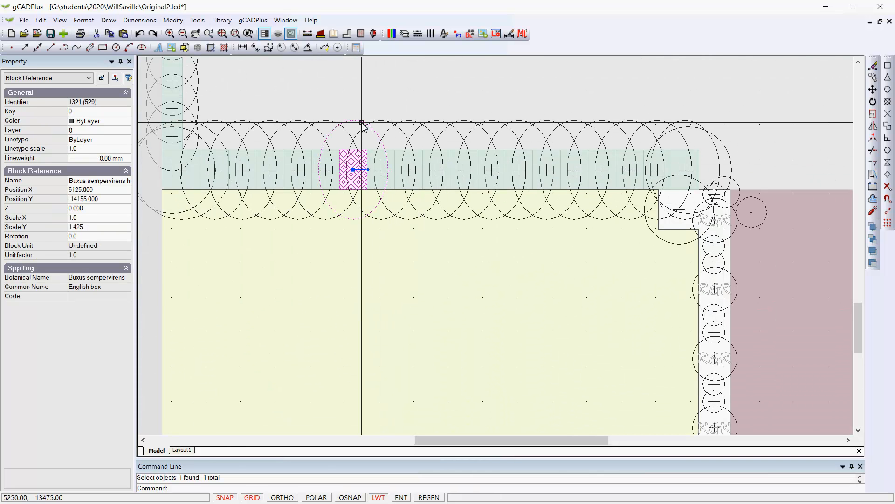
scroll(373, 191, "up", 3)
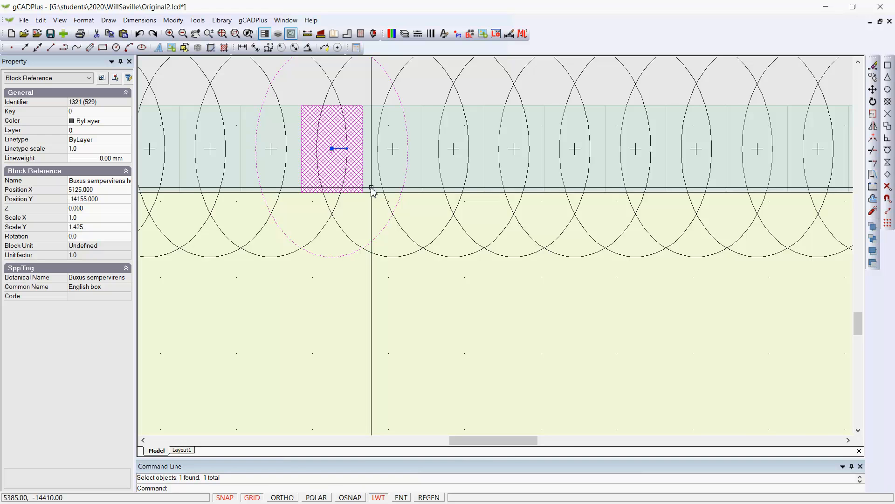
scroll(373, 191, "down", 3)
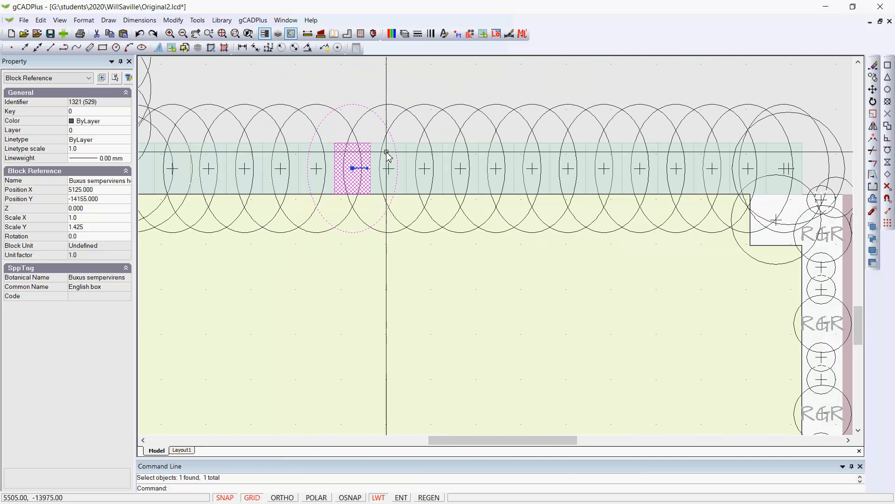
scroll(369, 175, "up", 1)
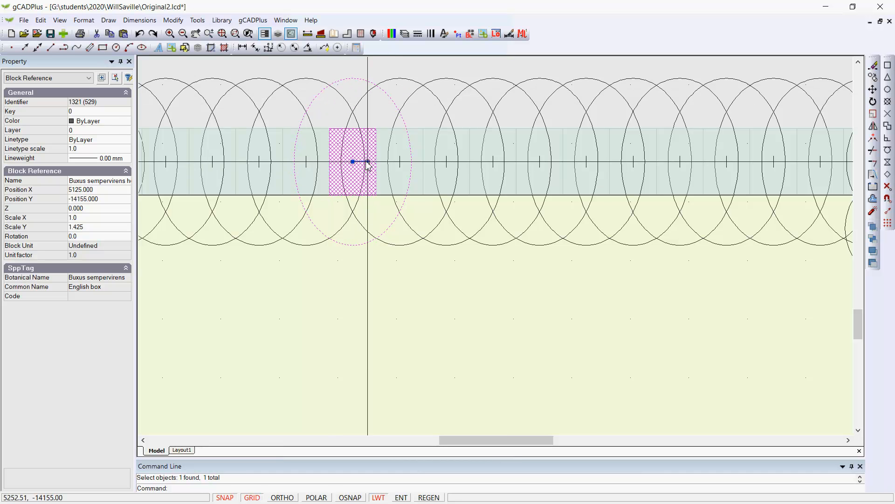
right_click(356, 154)
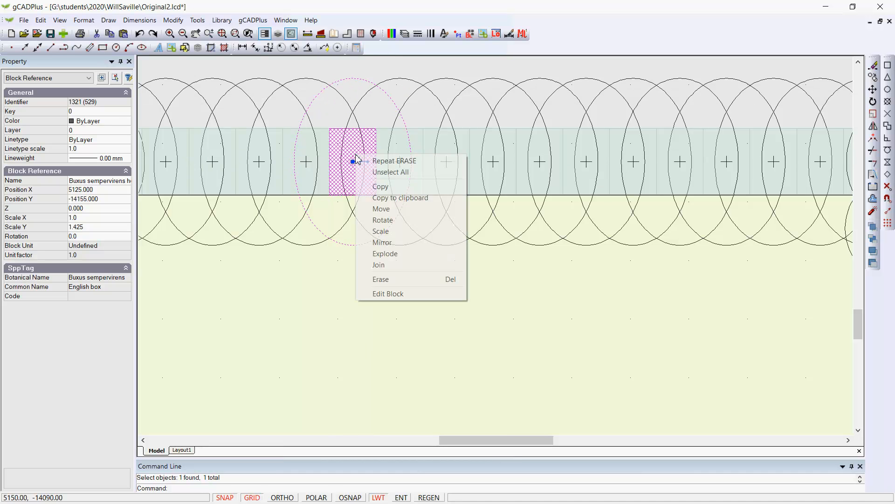
left_click(398, 294)
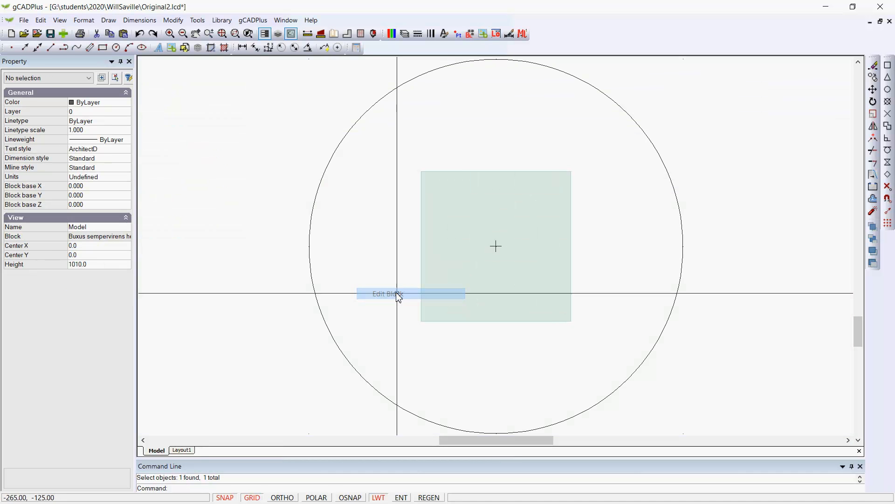
Examine the properties of the hedge block's large construction circle, and close the block editor
left_click(603, 91)
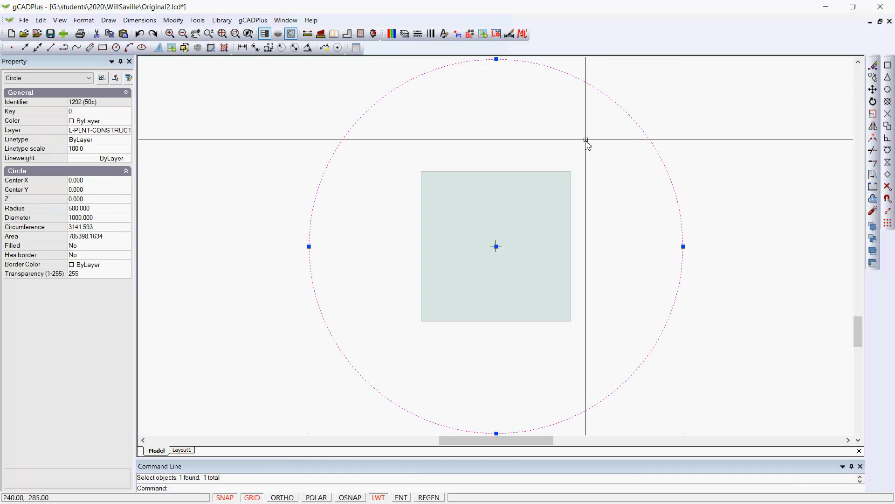
key("Escape")
right_click(540, 139)
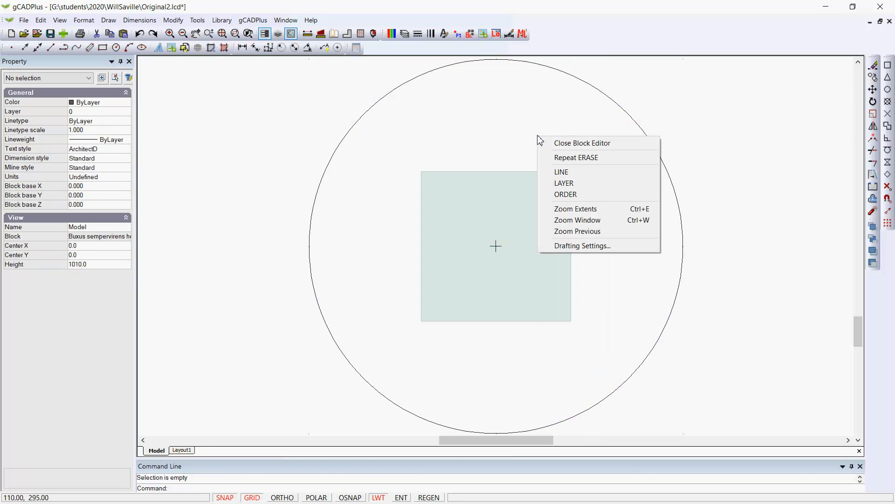
left_click(557, 144)
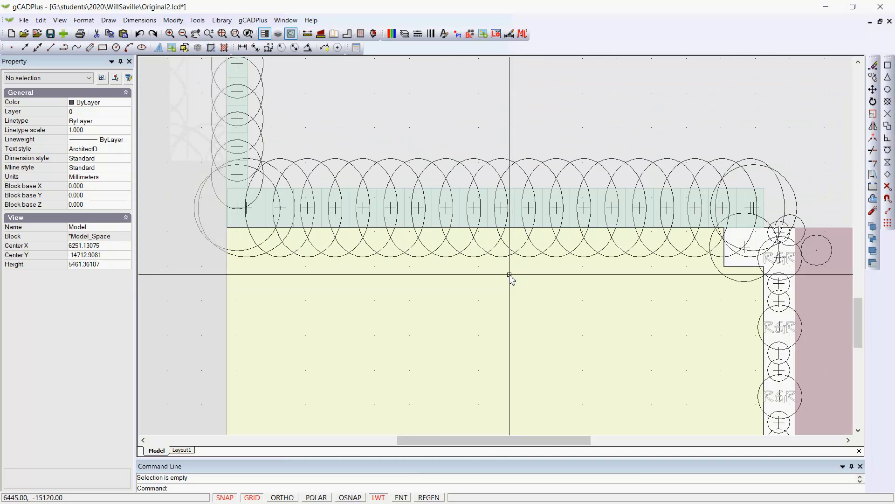
scroll(486, 223, "up", 2)
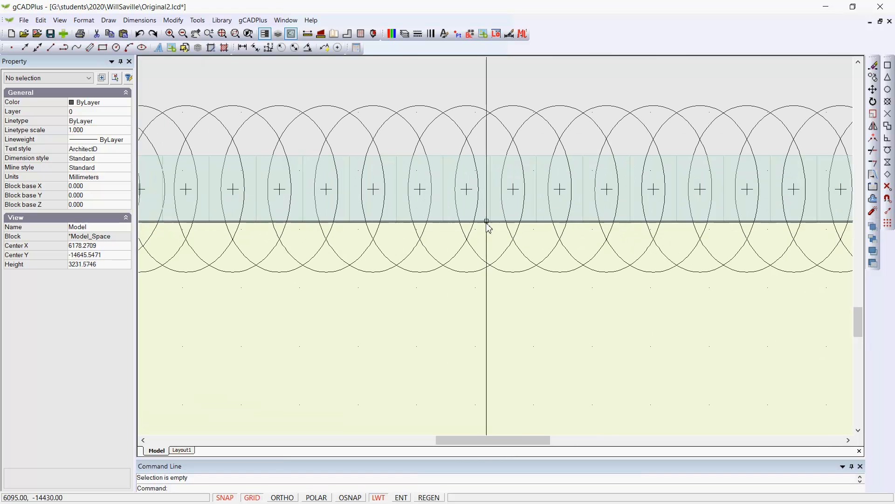
scroll(521, 295, "down", 4)
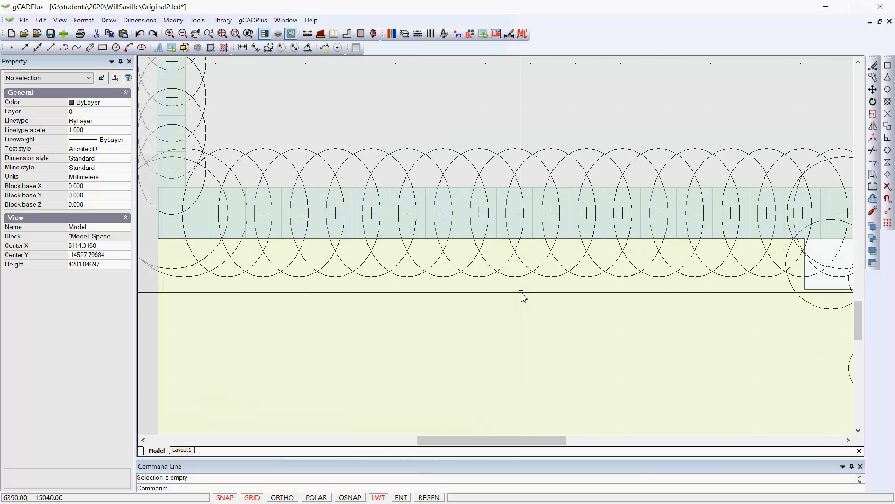
middle_click_drag(523, 303, 412, 225)
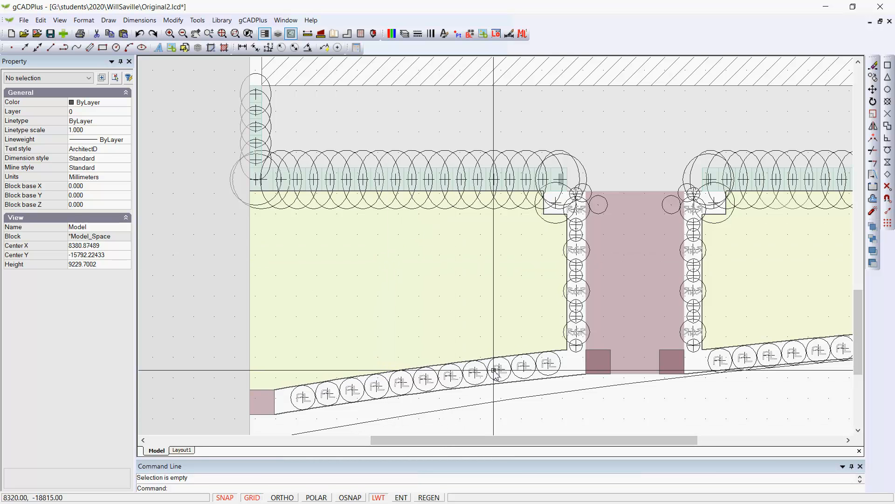
scroll(719, 332, "up", 5)
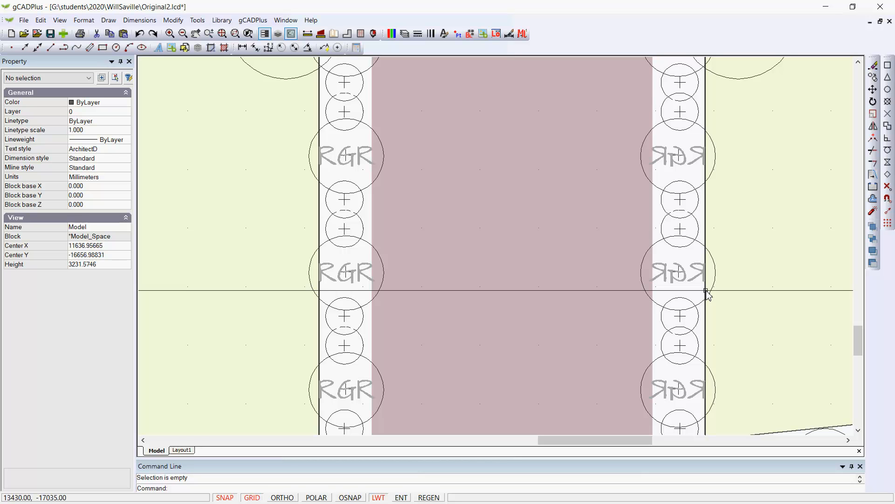
scroll(632, 243, "down", 3)
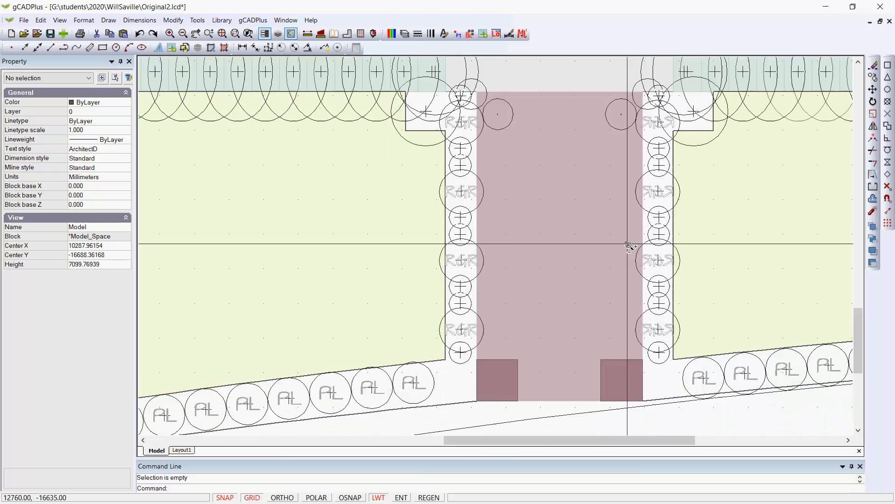
scroll(627, 245, "down", 1)
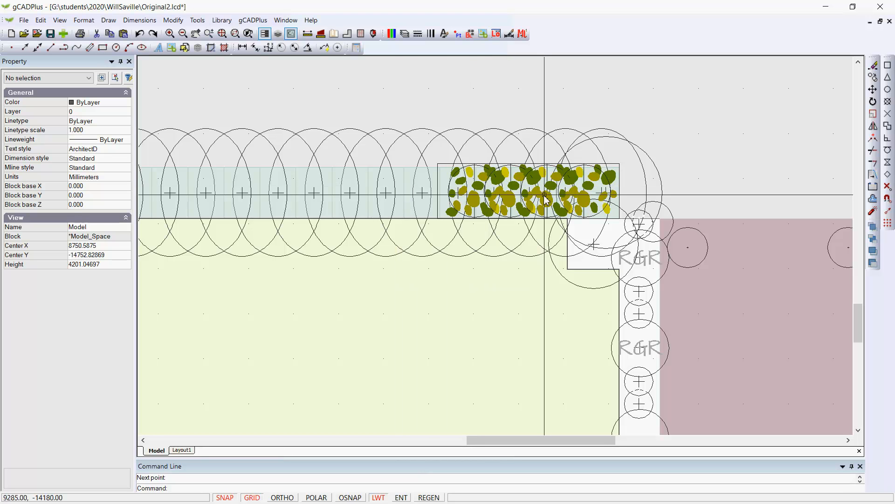
Examine the properties of the leafy Buxus hedge block at the left hedge's inner end, and clear the selection
scroll(582, 199, "up", 1)
left_click(584, 199)
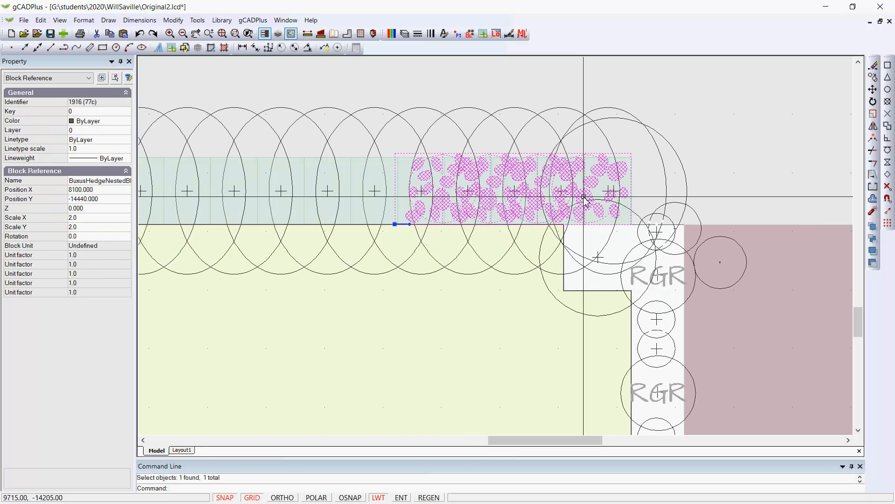
key("Escape")
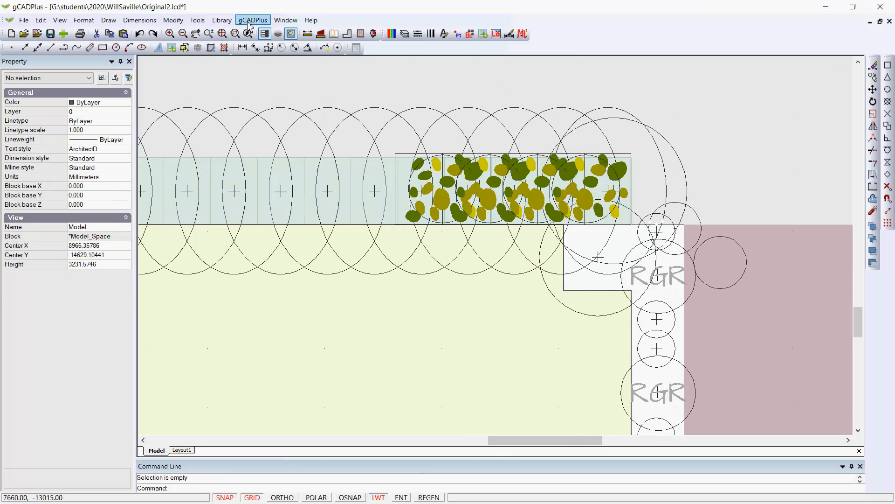
Turn off the L-PLNT-CONSTRUCTION layer and turn on the L-PLNT-SYMBOL layer
left_click(405, 34)
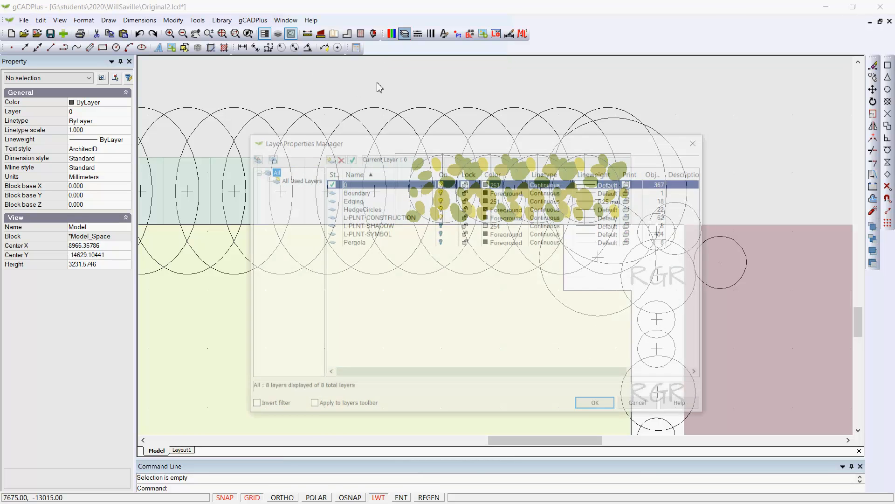
left_click(441, 217)
left_click(440, 234)
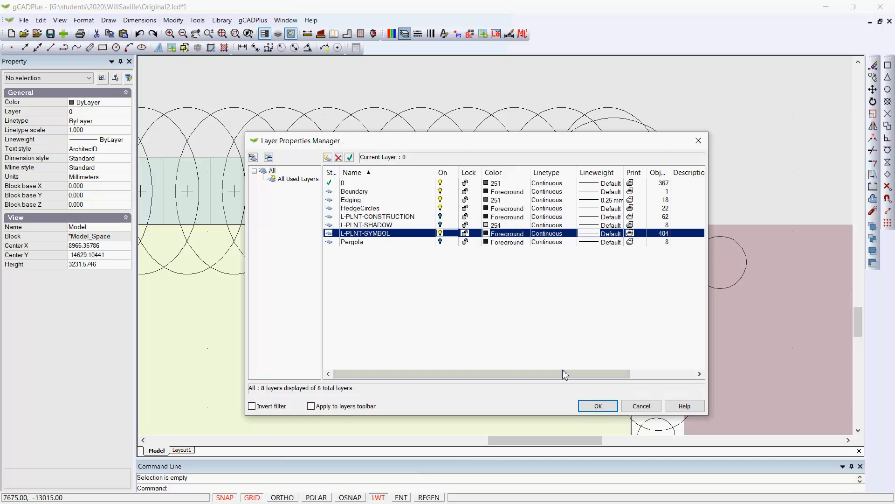
left_click(597, 407)
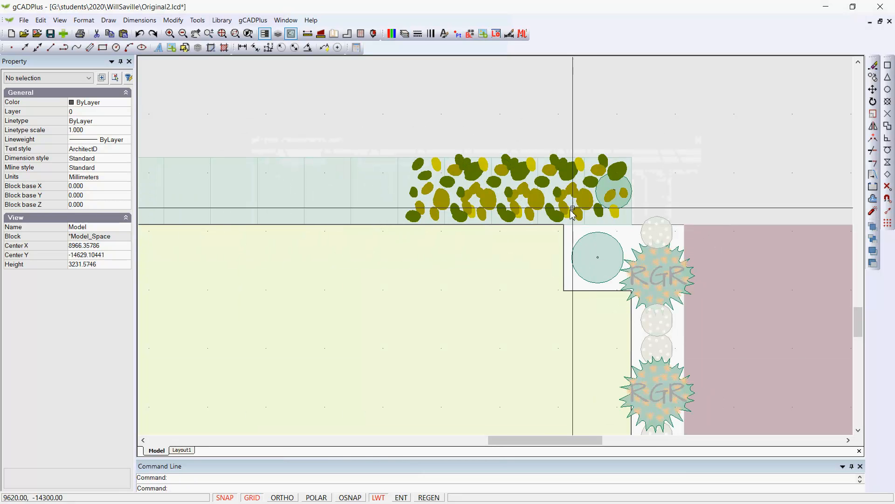
Copy the leafy Buxus hedge block from its lower-left corner onto the adjoining stretch of hedge to its left
scroll(753, 127, "down", 3)
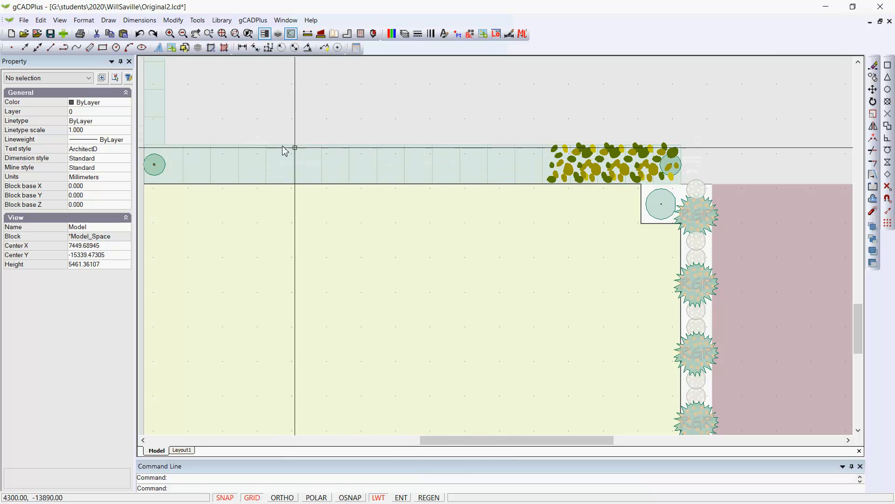
left_click(620, 169)
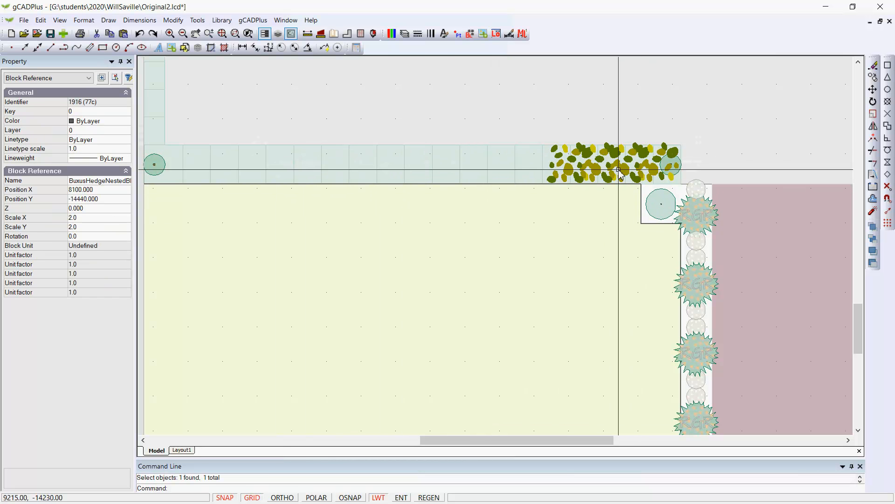
right_click(619, 169)
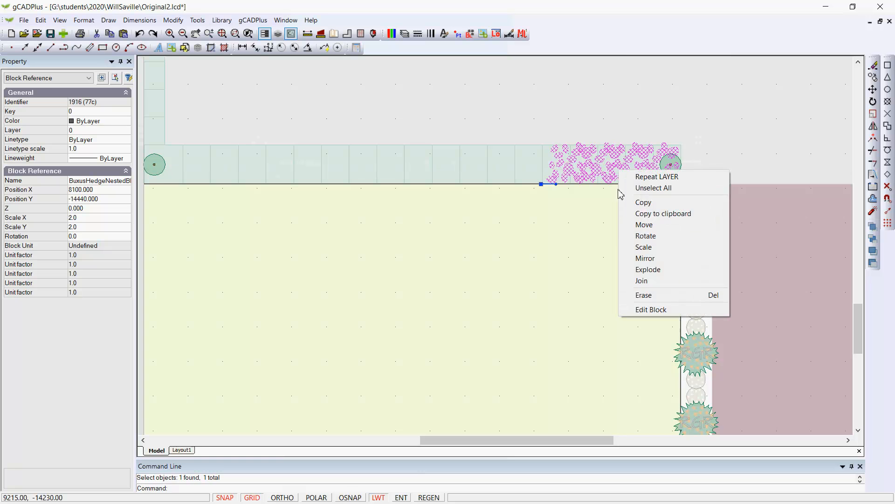
left_click(645, 203)
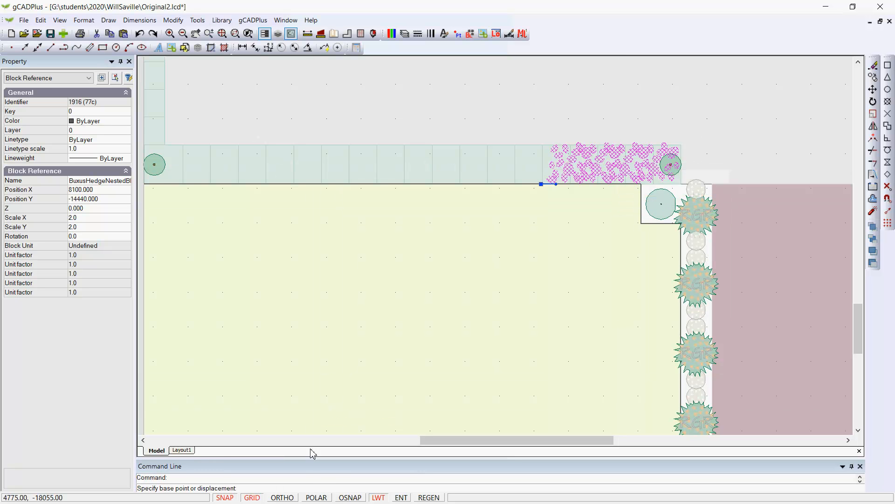
left_click(542, 184)
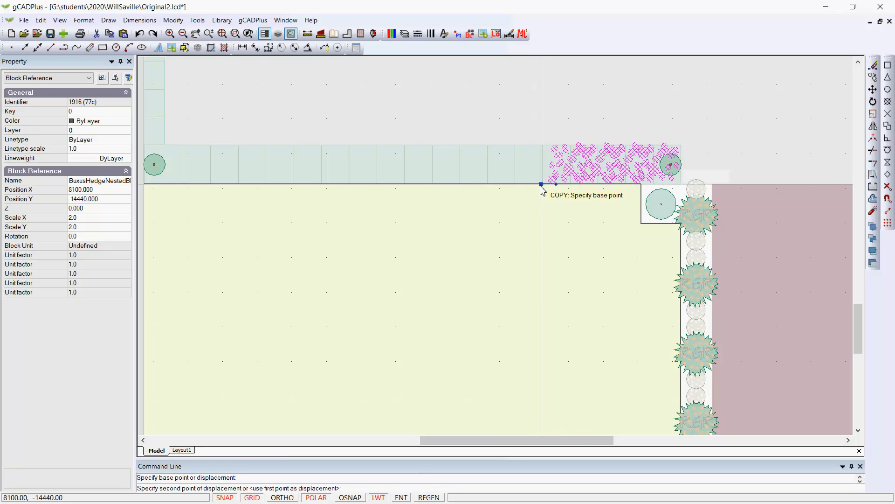
left_click(404, 185)
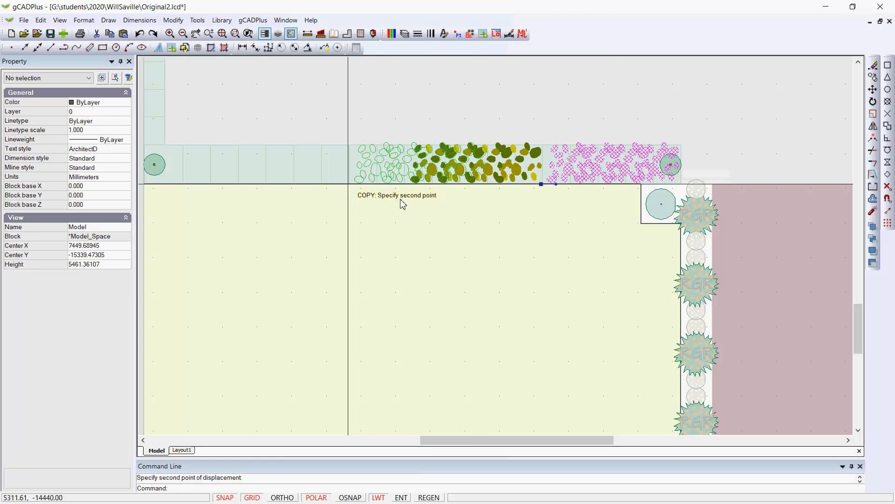